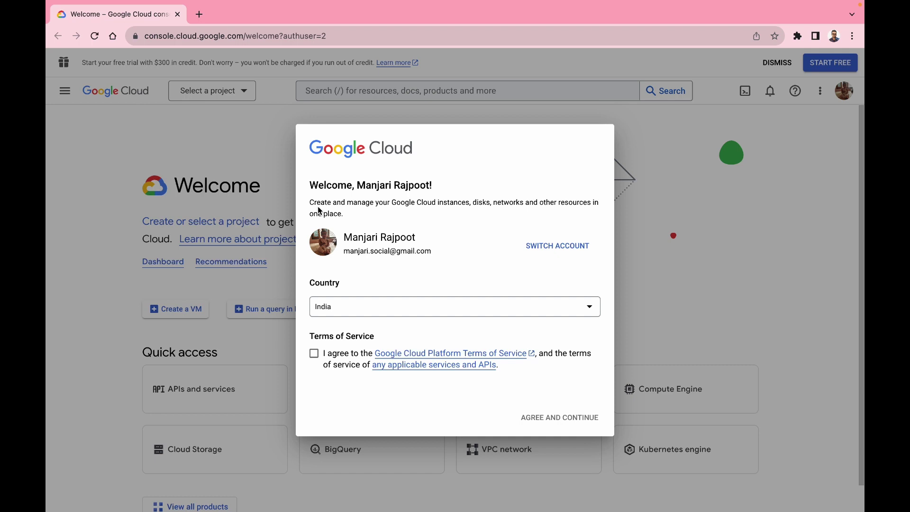
# - Accept the Google Cloud Terms of Service and continue past the welcome dialog
pyautogui.click(314, 353)
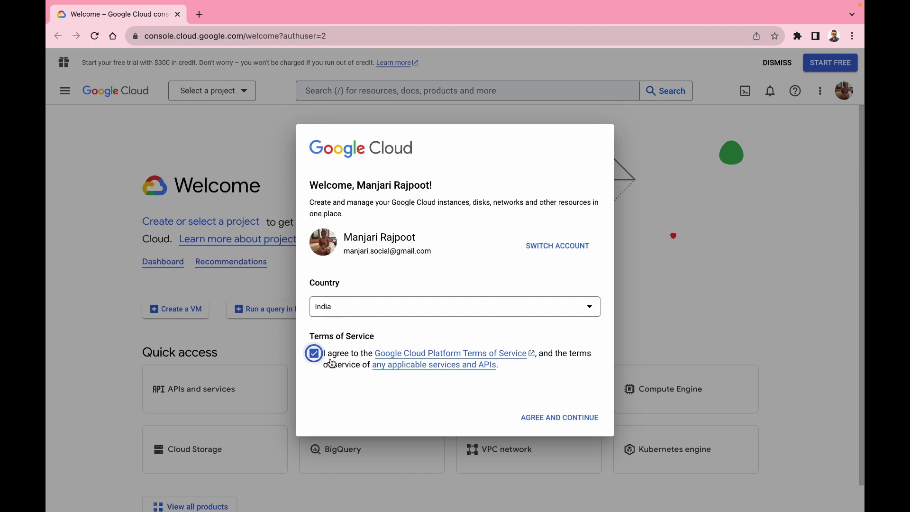
pyautogui.click(563, 425)
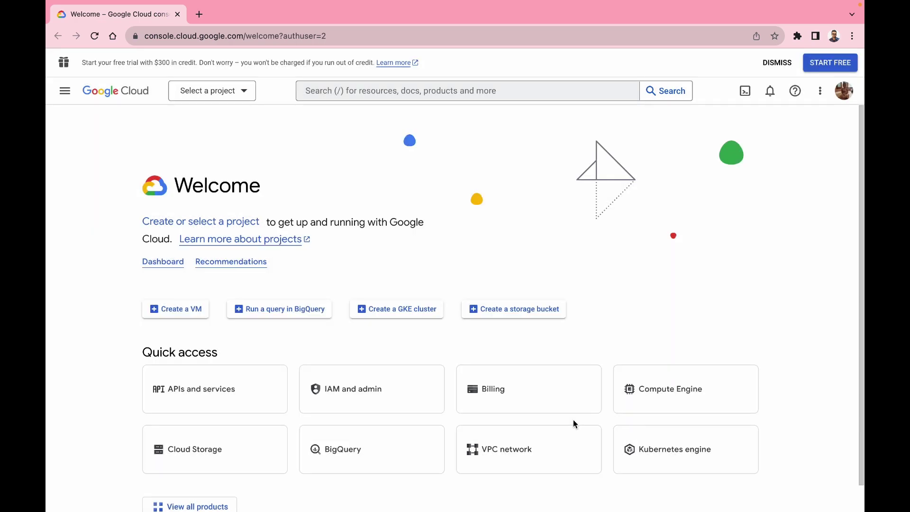
# - Create a new project named 'test' with no organisation
pyautogui.click(237, 95)
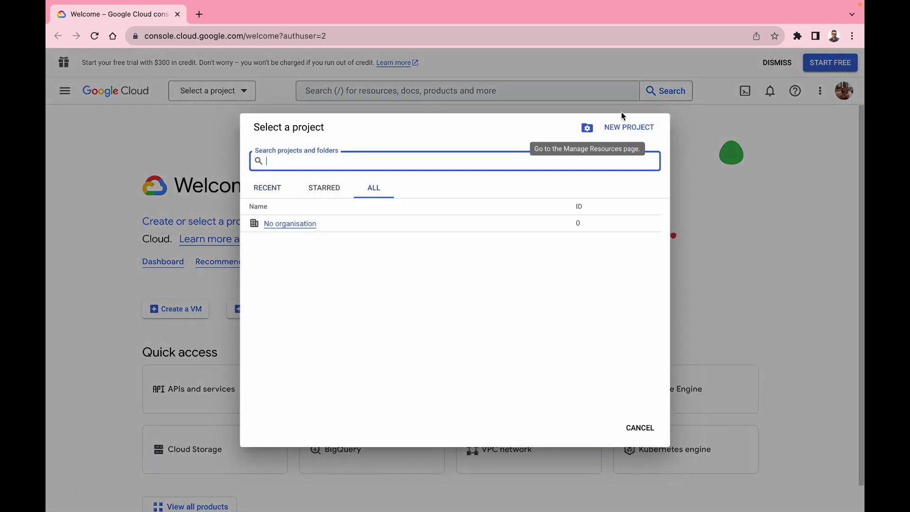
pyautogui.click(628, 137)
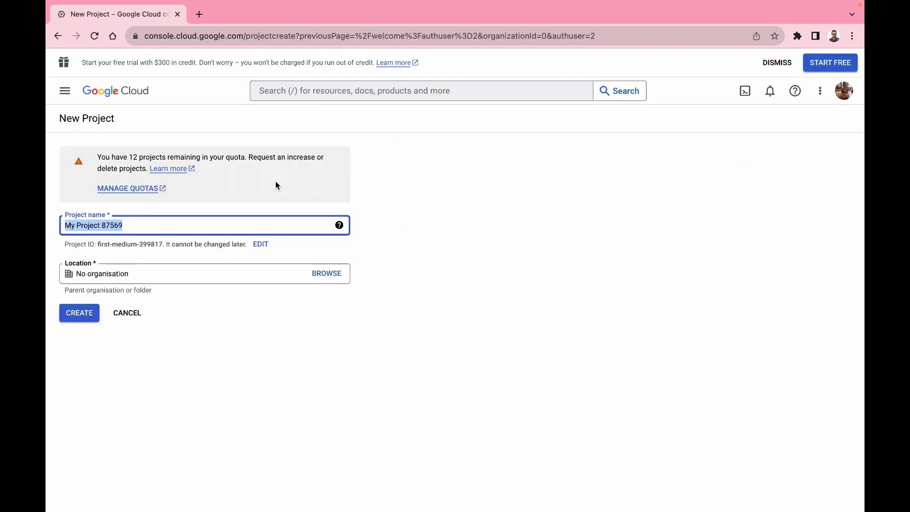
pyautogui.write('test')
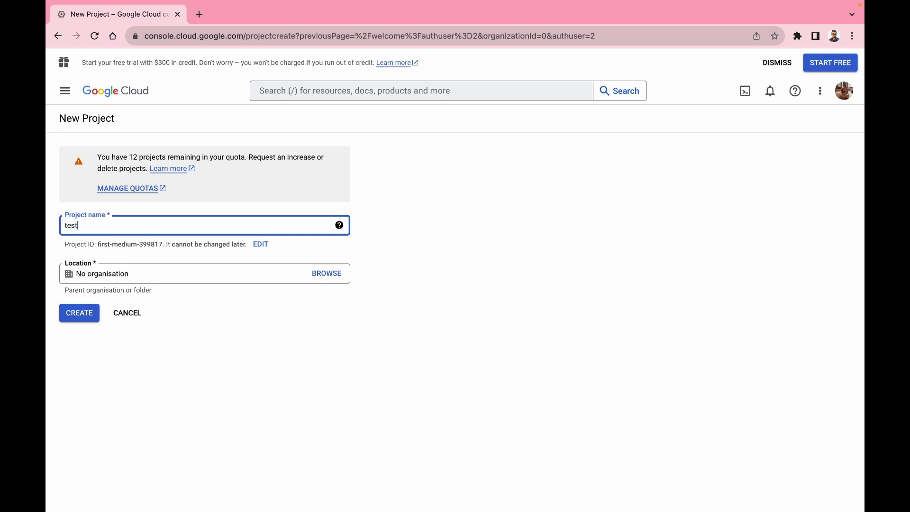
pyautogui.click(118, 275)
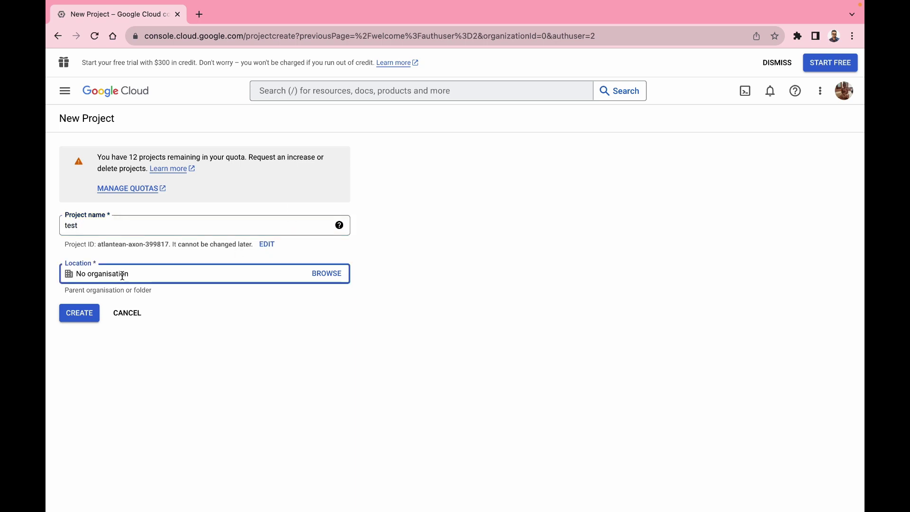
pyautogui.click(87, 313)
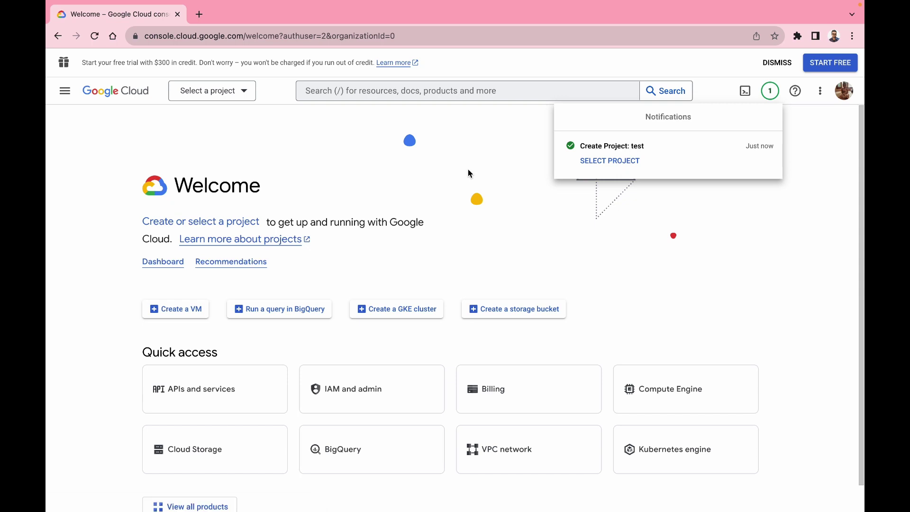
# - Switch to project 'test' and start an OAuth client ID from APIs and services Credentials
pyautogui.click(240, 91)
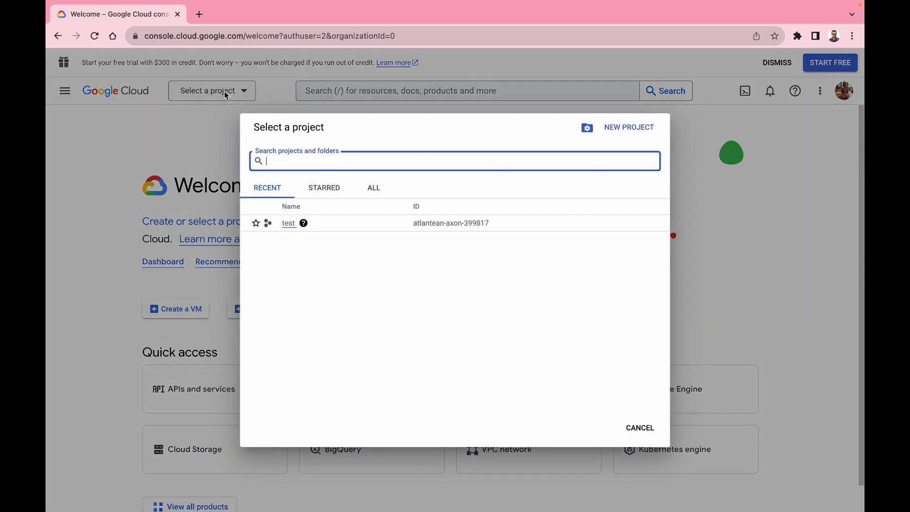
pyautogui.click(289, 223)
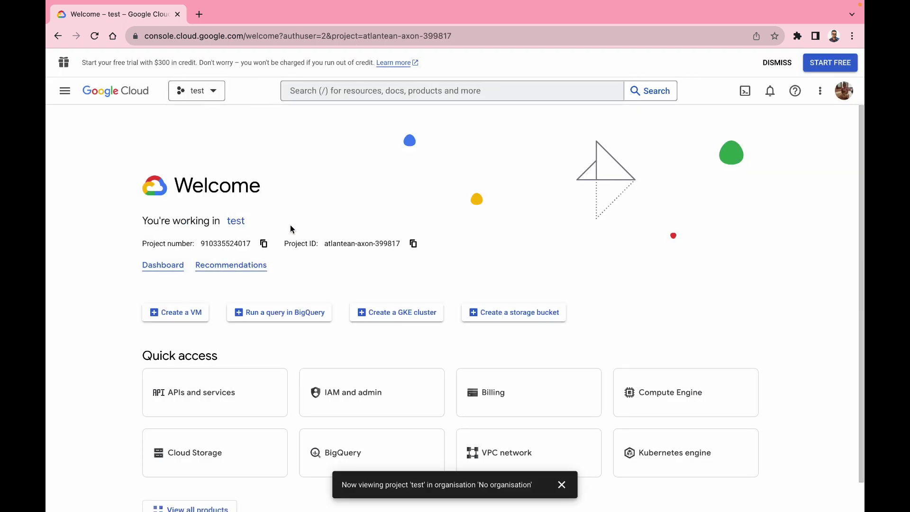
pyautogui.scroll(-1, 223, 246)
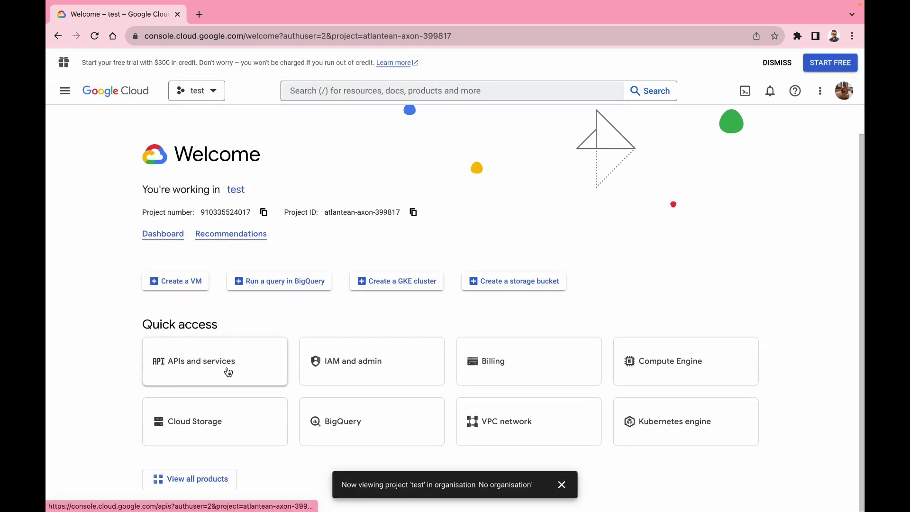
pyautogui.click(228, 372)
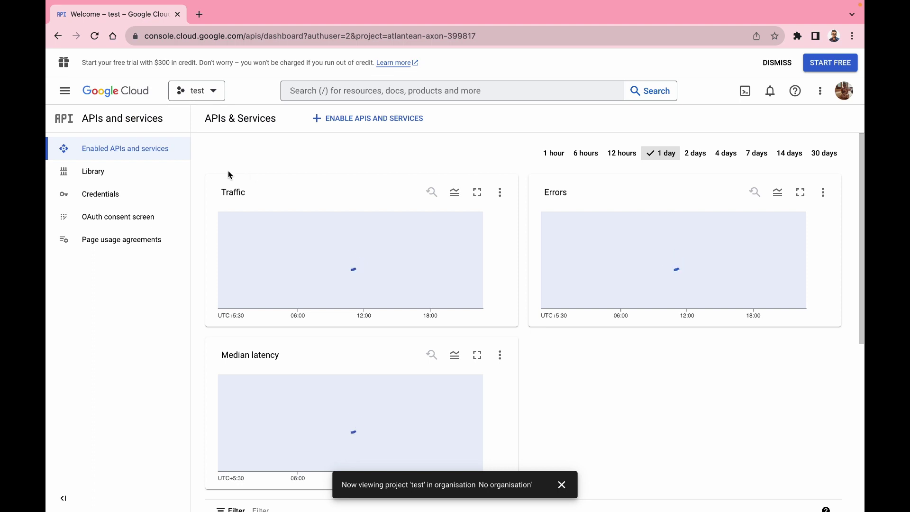
pyautogui.click(116, 198)
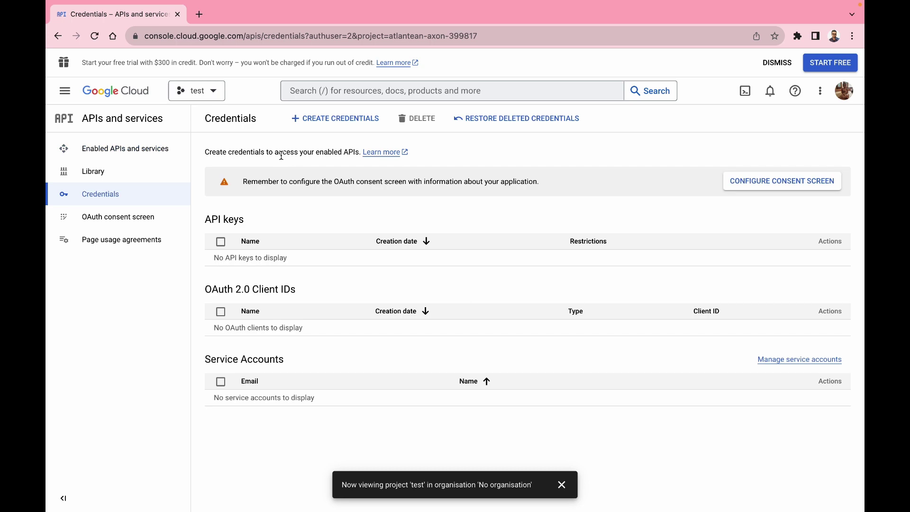
pyautogui.click(331, 125)
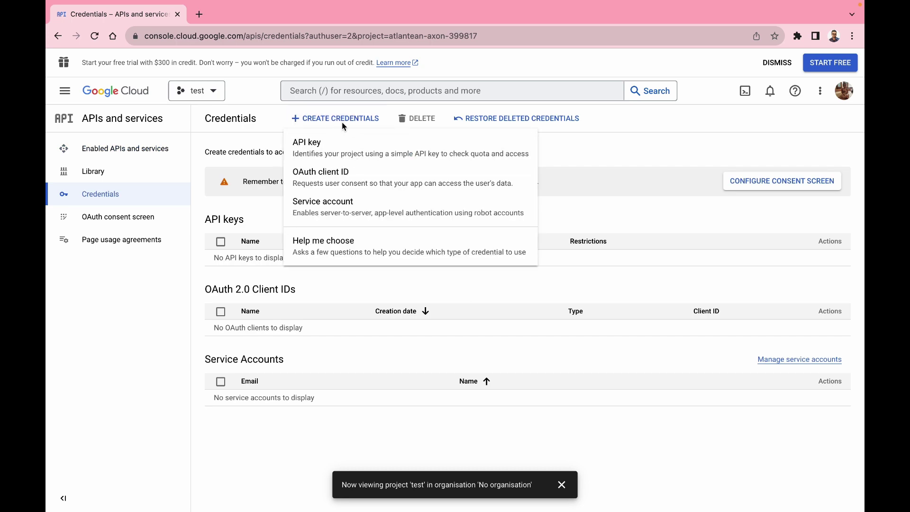
pyautogui.click(327, 182)
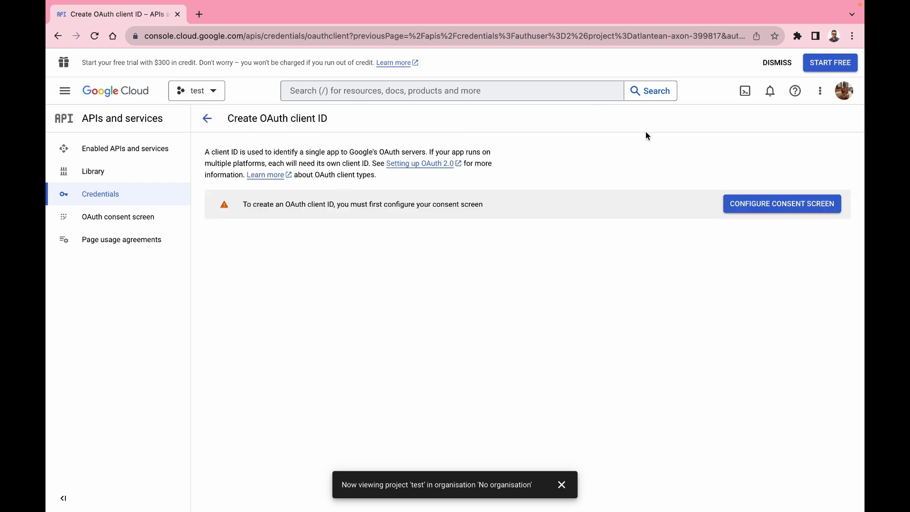
# - Register an External consent screen app named 'test app' with the account's support e-mail
pyautogui.click(794, 213)
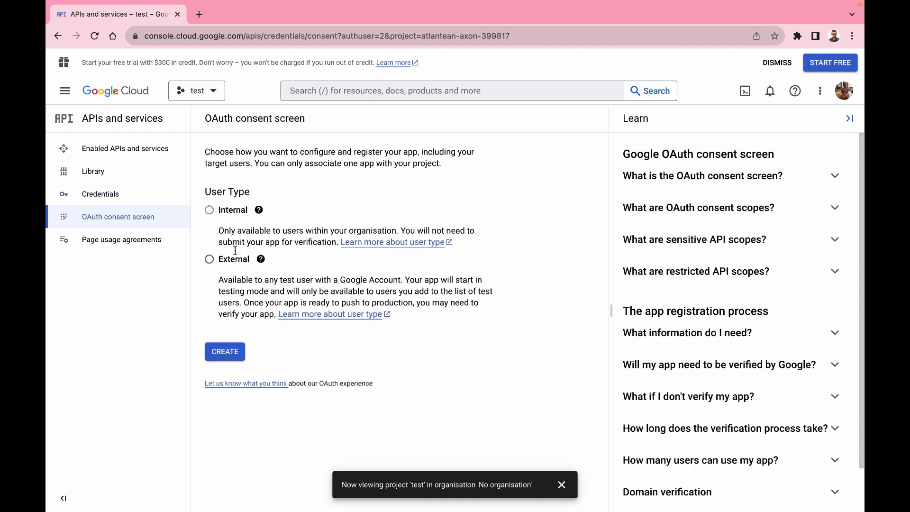
pyautogui.click(209, 262)
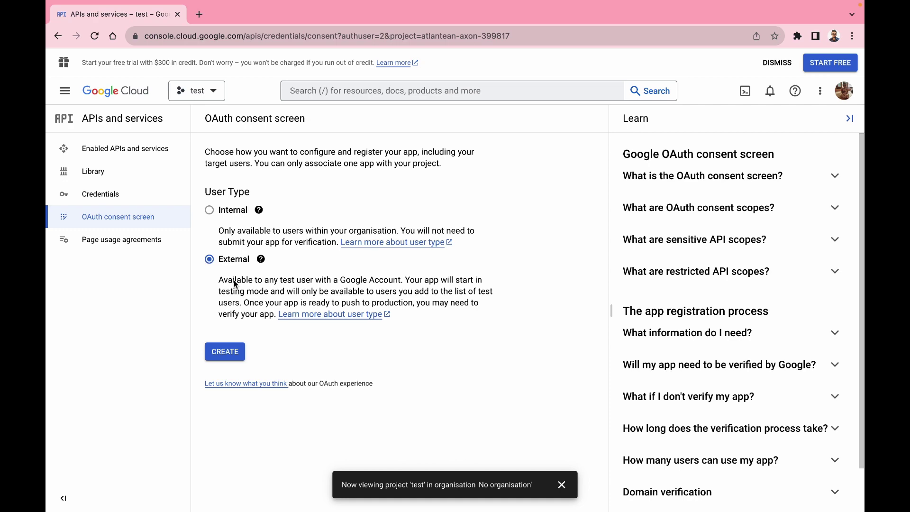
pyautogui.click(229, 356)
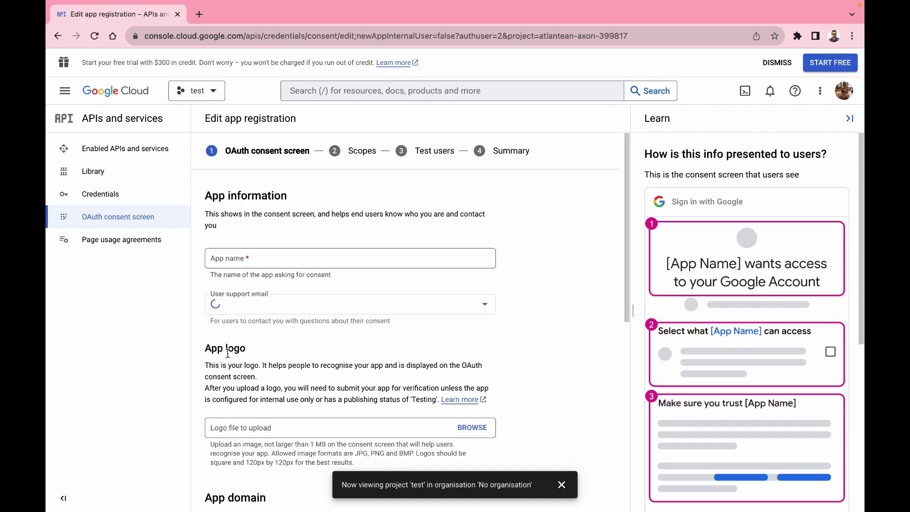
pyautogui.click(277, 260)
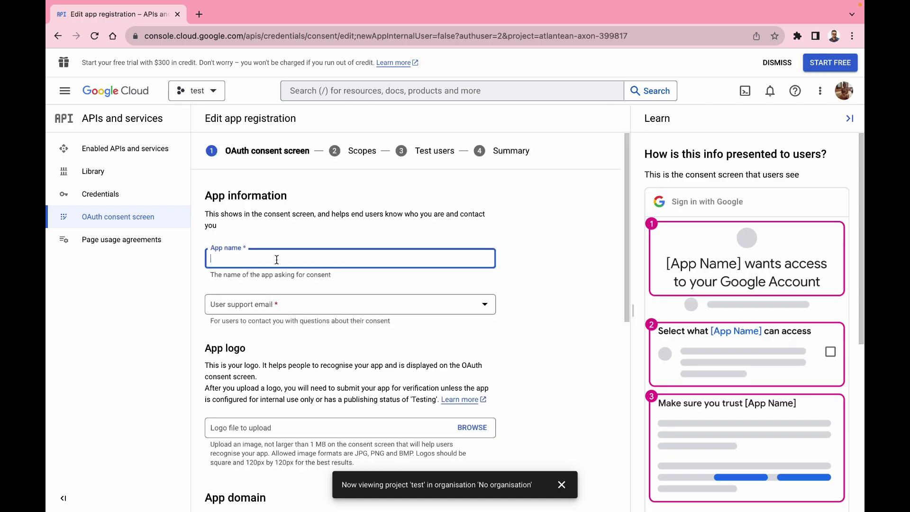
pyautogui.write('test app')
pyautogui.click(349, 308)
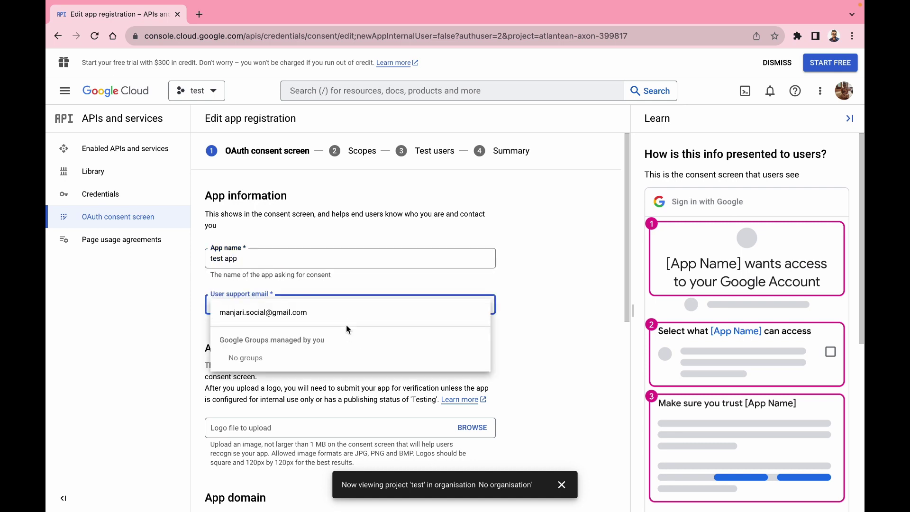
pyautogui.click(348, 313)
# - Enter the developer contact e-mail address and save the app information
pyautogui.scroll(-1, 349, 360)
pyautogui.scroll(-5, 349, 406)
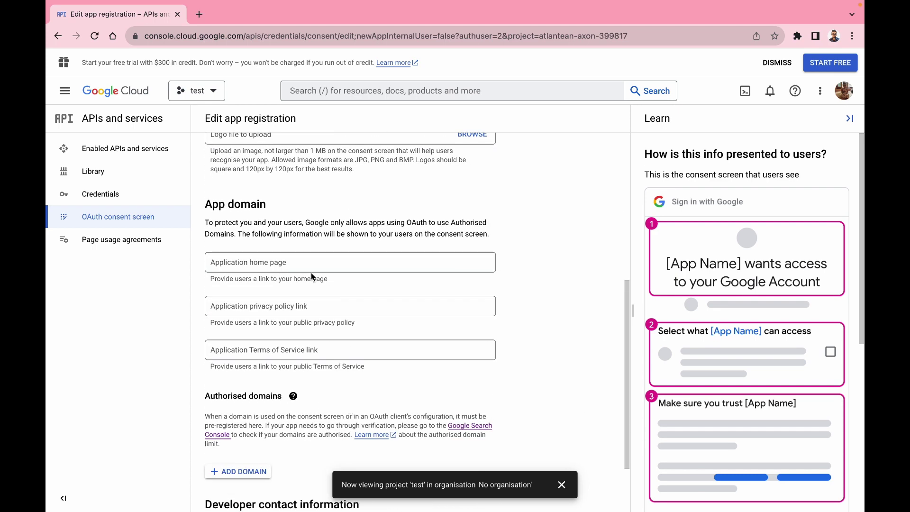
pyautogui.scroll(-2, 304, 337)
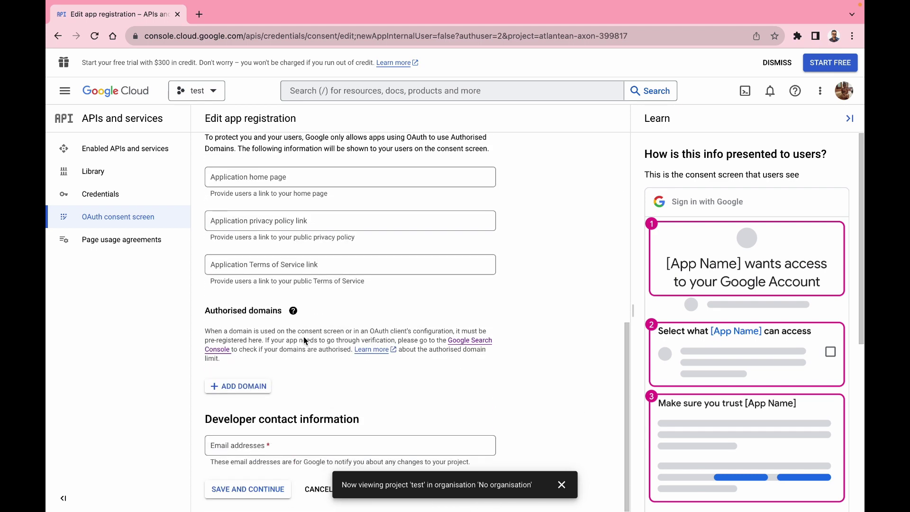
pyautogui.click(279, 451)
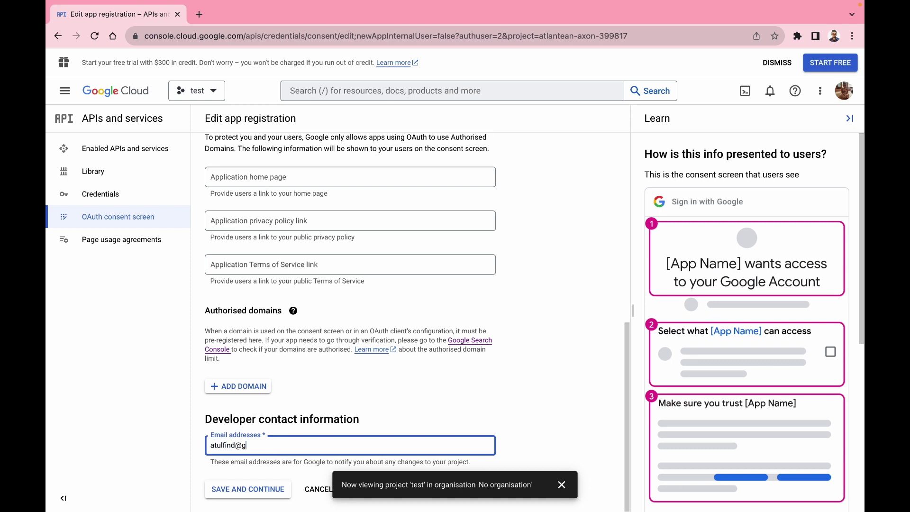
pyautogui.click(260, 492)
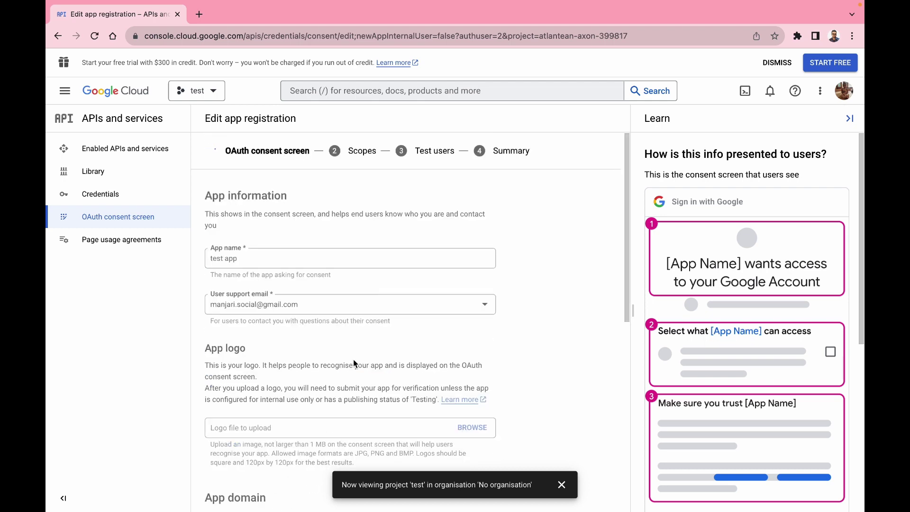
# - Skip scopes and test users, return to the dashboard, and go to Credentials
pyautogui.scroll(-3, 353, 359)
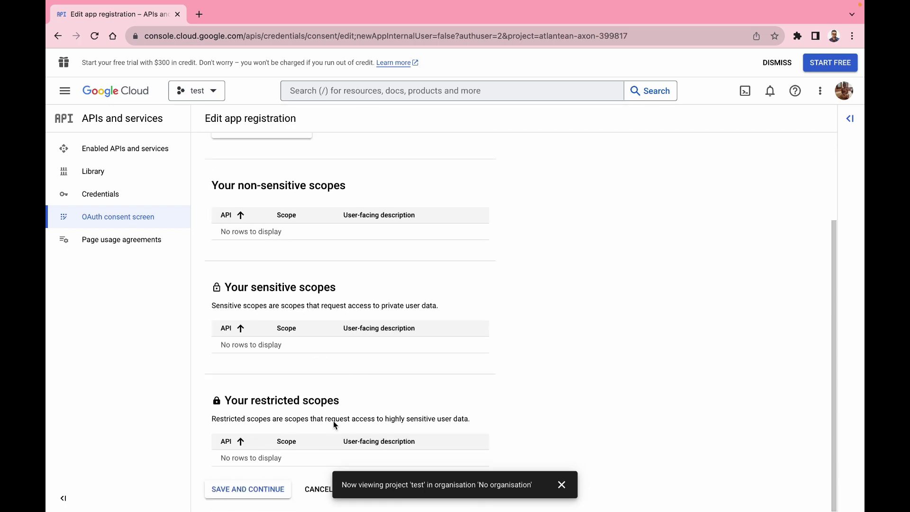
pyautogui.click(234, 493)
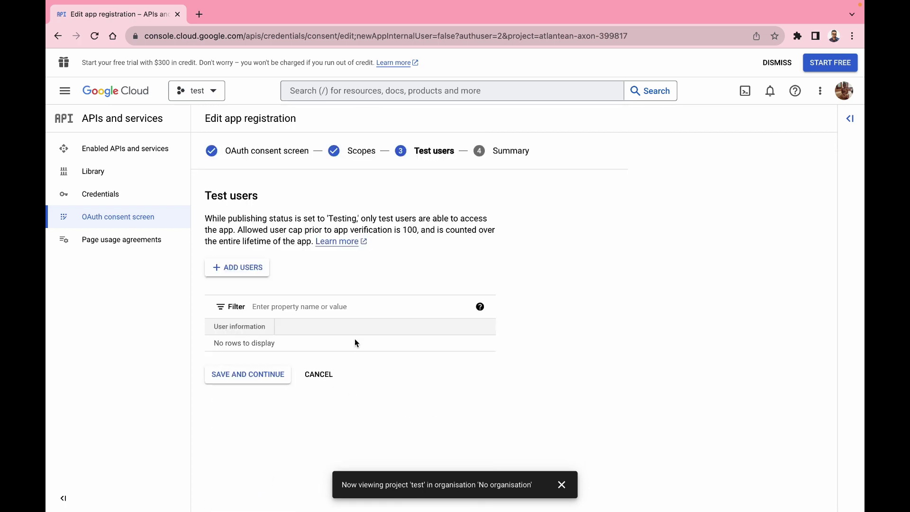
pyautogui.click(261, 378)
pyautogui.scroll(-7, 333, 343)
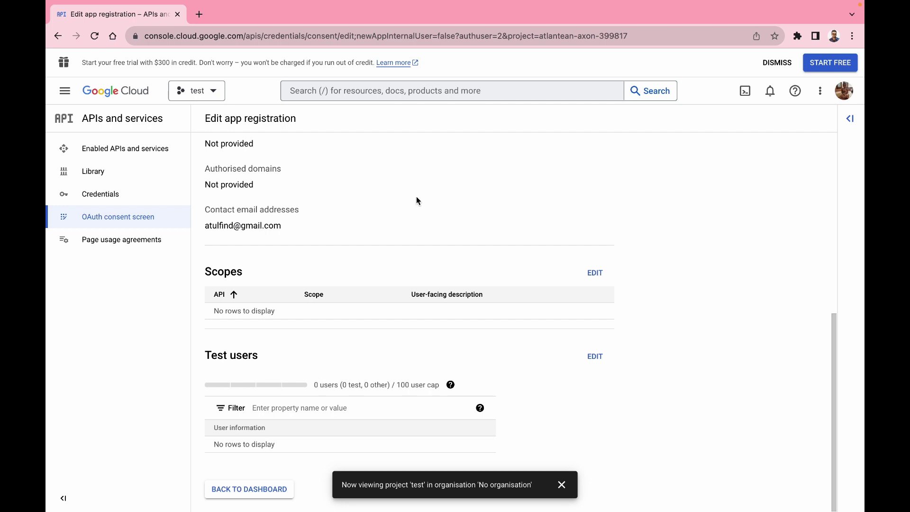
pyautogui.click(251, 490)
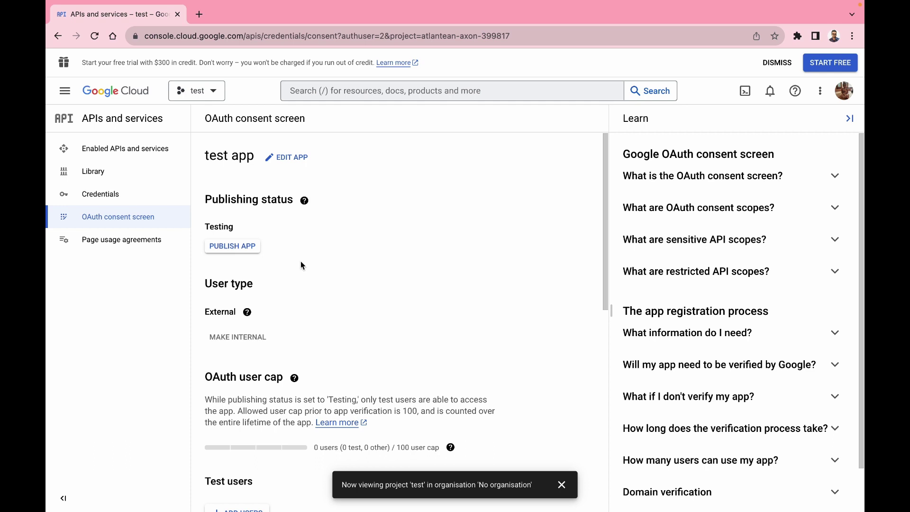
pyautogui.click(122, 198)
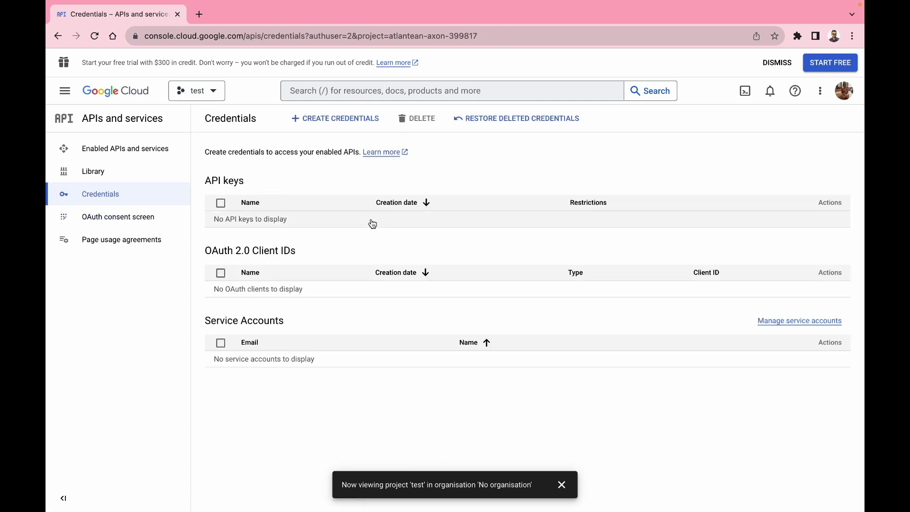
# - Start a Web application OAuth client ID and rename it to next-app
pyautogui.click(347, 125)
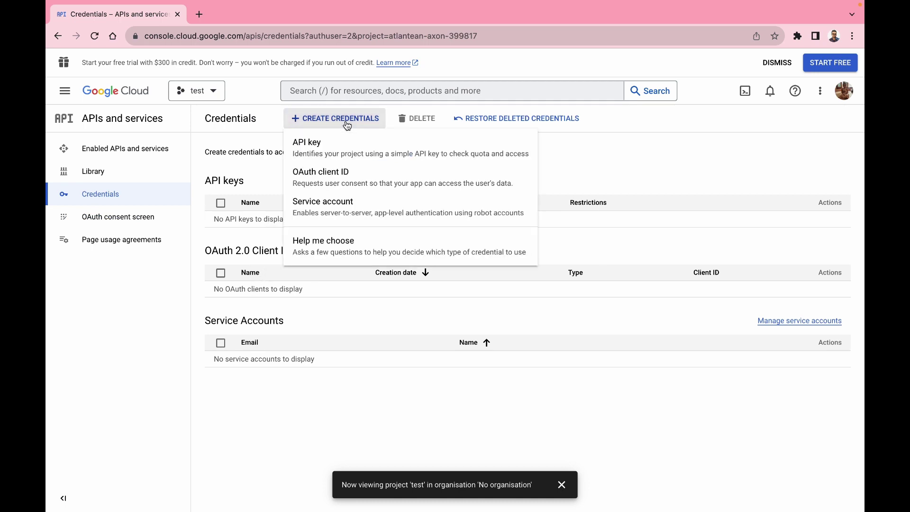
pyautogui.click(314, 181)
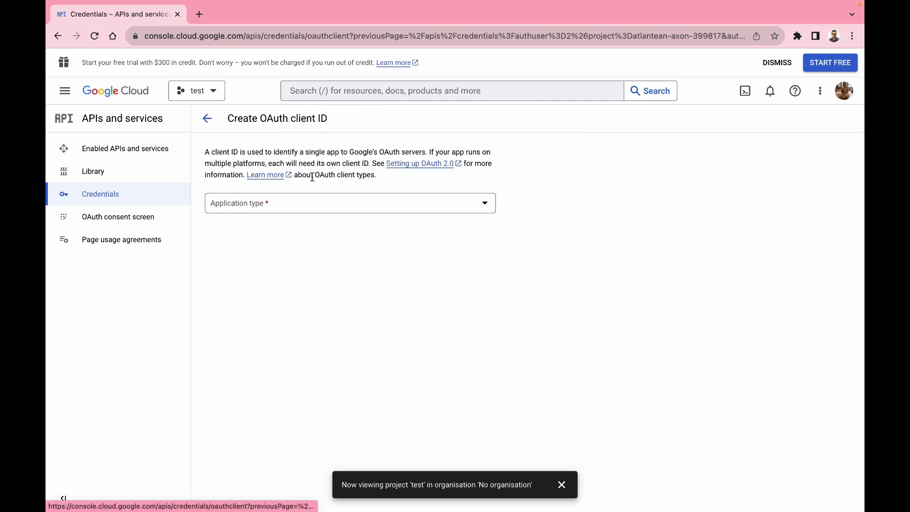
pyautogui.click(333, 209)
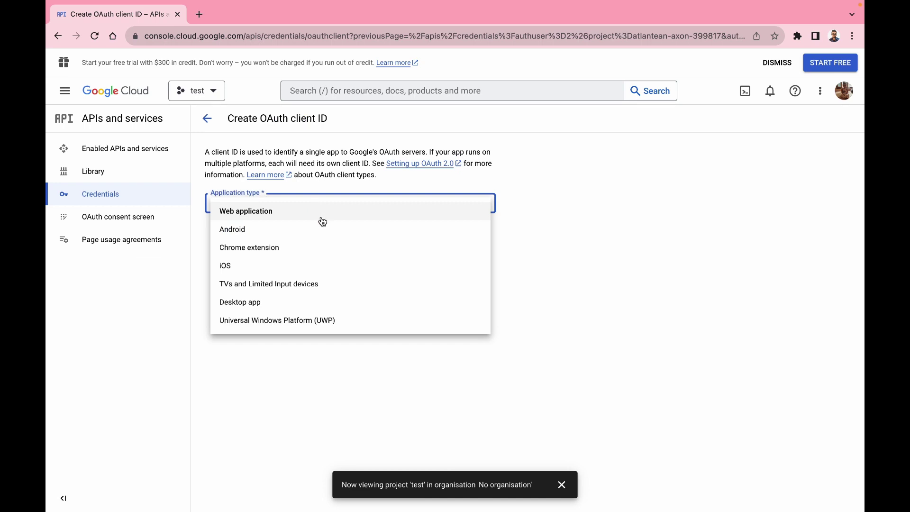
pyautogui.click(295, 217)
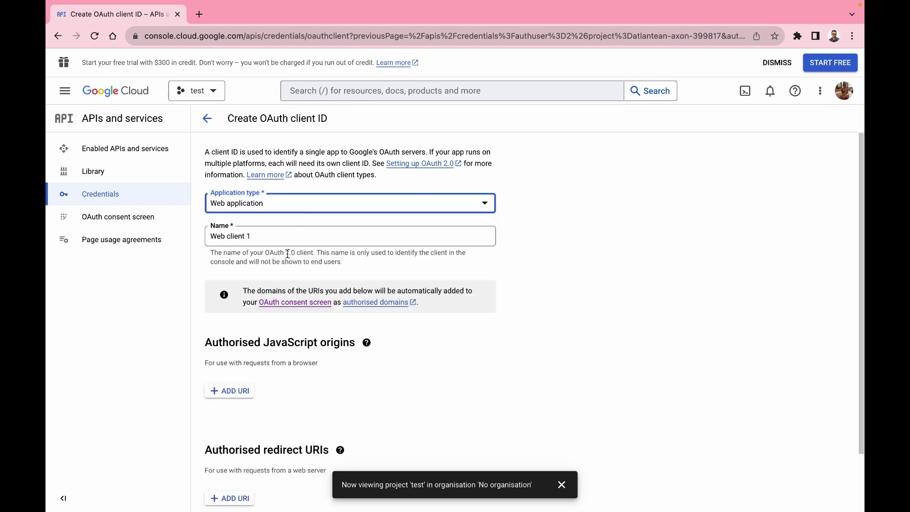
pyautogui.click(274, 237)
pyautogui.moveTo(281, 237); pyautogui.dragTo(172, 237)
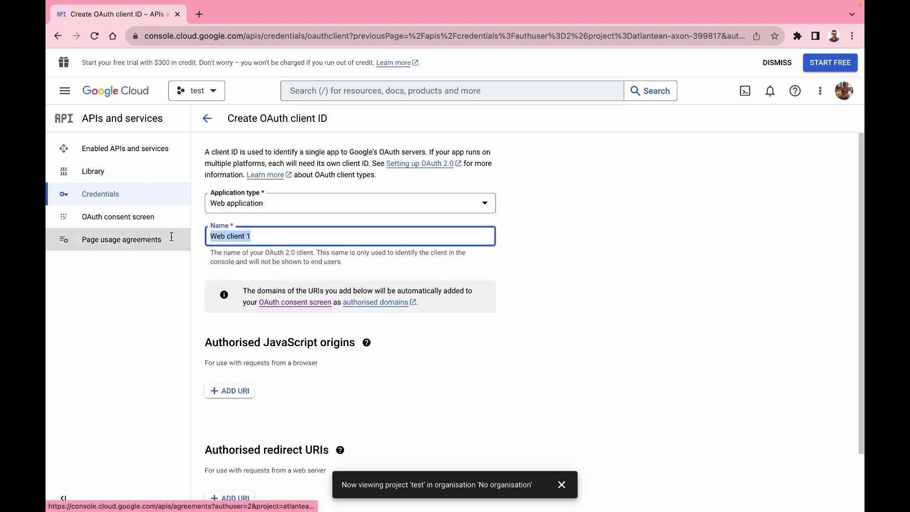
pyautogui.write('next-app')
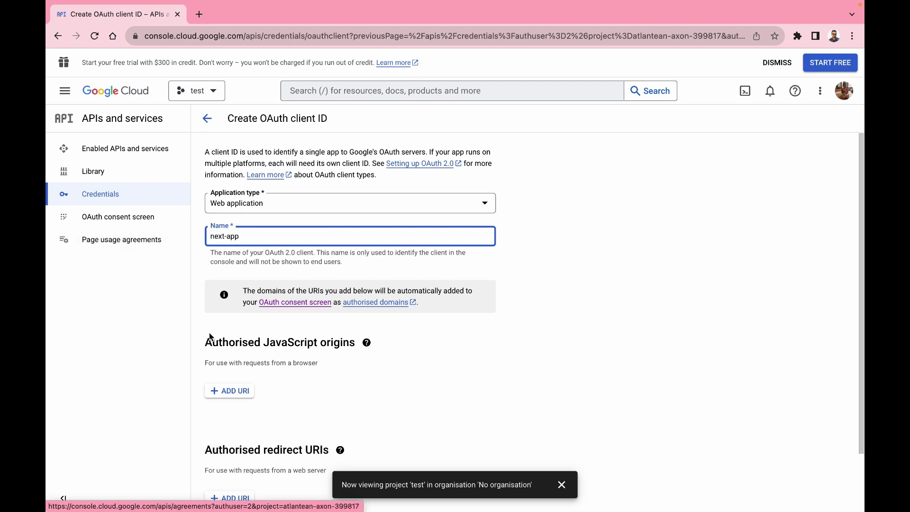
pyautogui.scroll(-3, 209, 332)
pyautogui.click(230, 322)
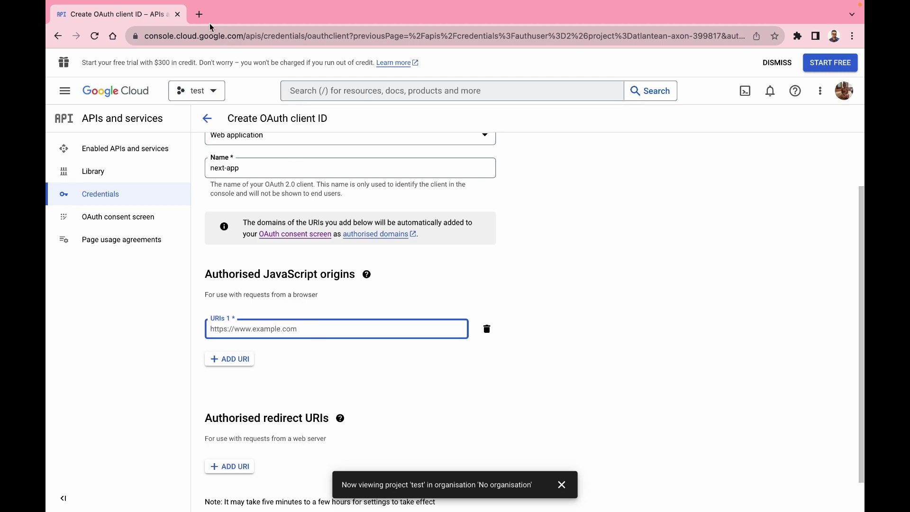
pyautogui.click(199, 14)
pyautogui.write('lo')
pyautogui.press('Return')
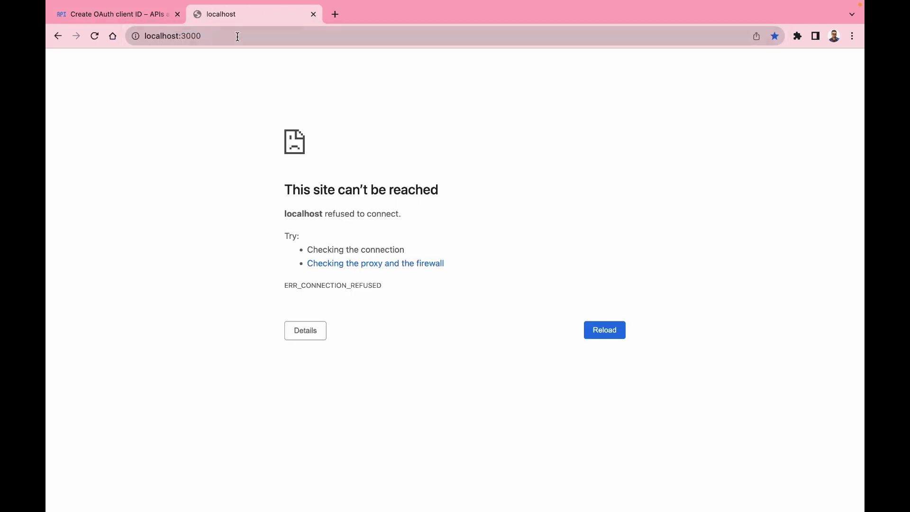
pyautogui.click(238, 36)
pyautogui.press('super+c')
pyautogui.click(166, 15)
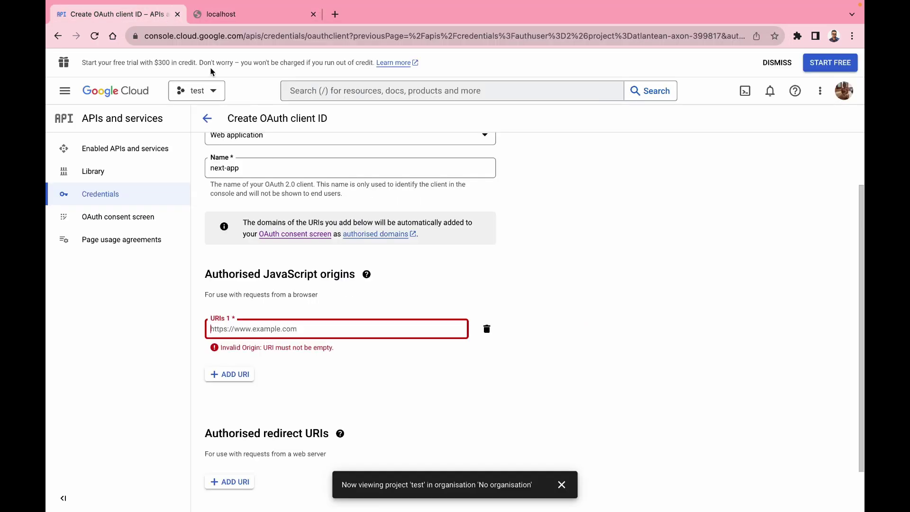
pyautogui.click(285, 327)
pyautogui.press('super+v')
pyautogui.click(339, 379)
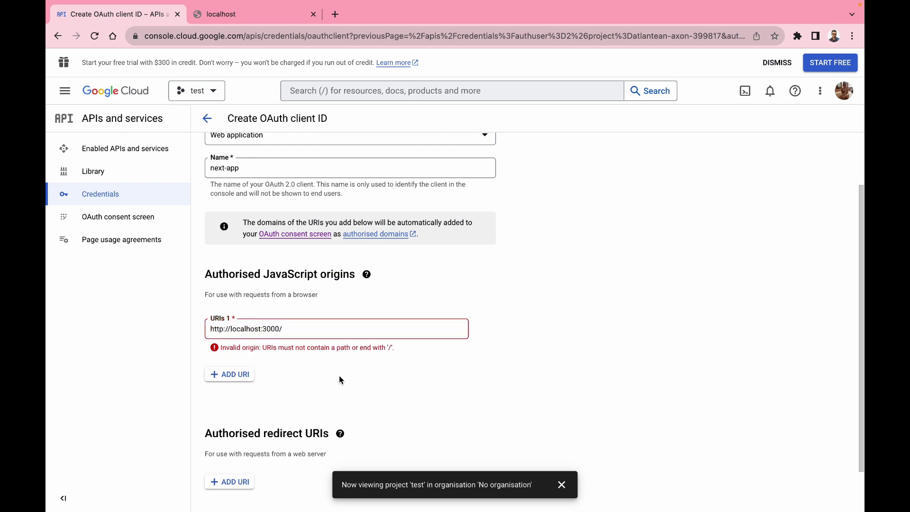
pyautogui.click(343, 330)
pyautogui.press('BackSpace')
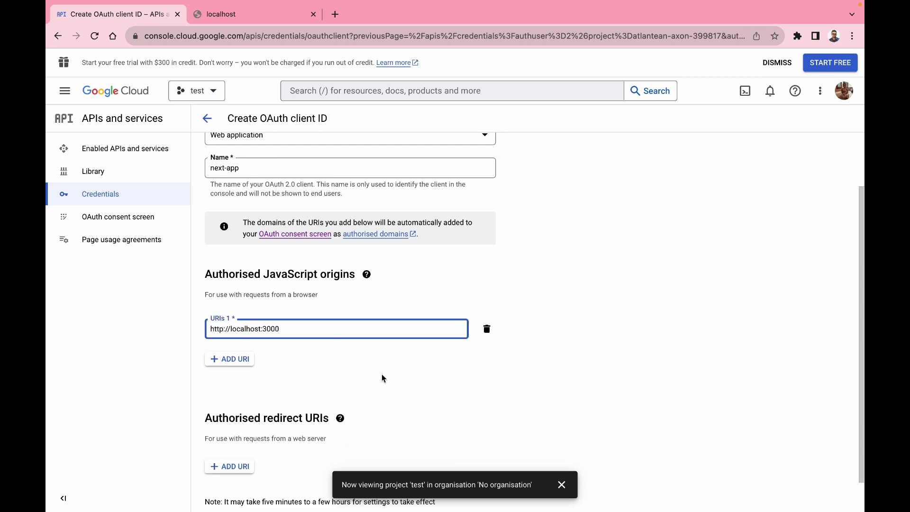
# - Add an empty authorised redirect URI entry to the client form
pyautogui.scroll(-2, 383, 378)
pyautogui.moveTo(340, 392)
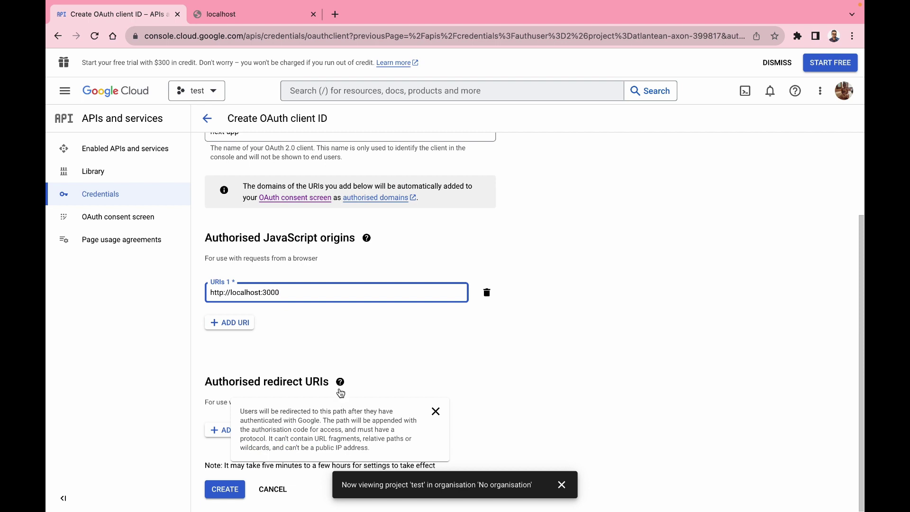
pyautogui.click(218, 431)
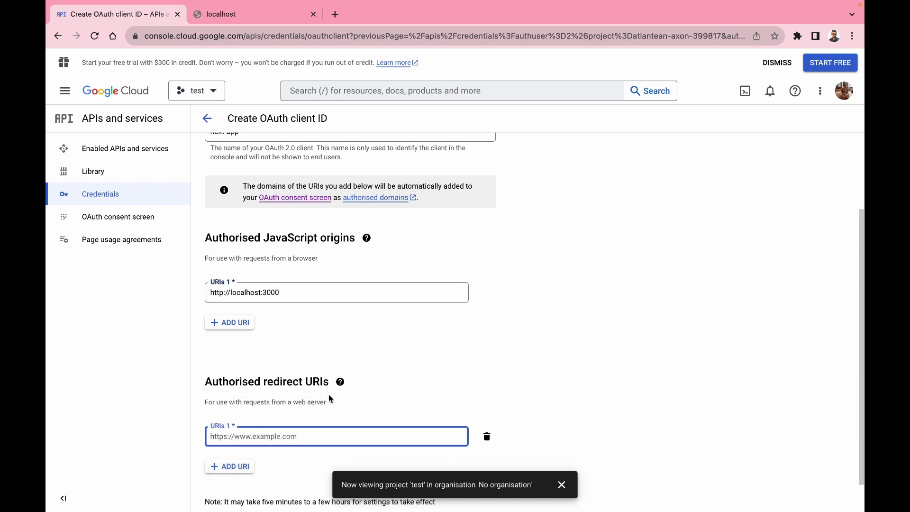
pyautogui.scroll(-2, 330, 399)
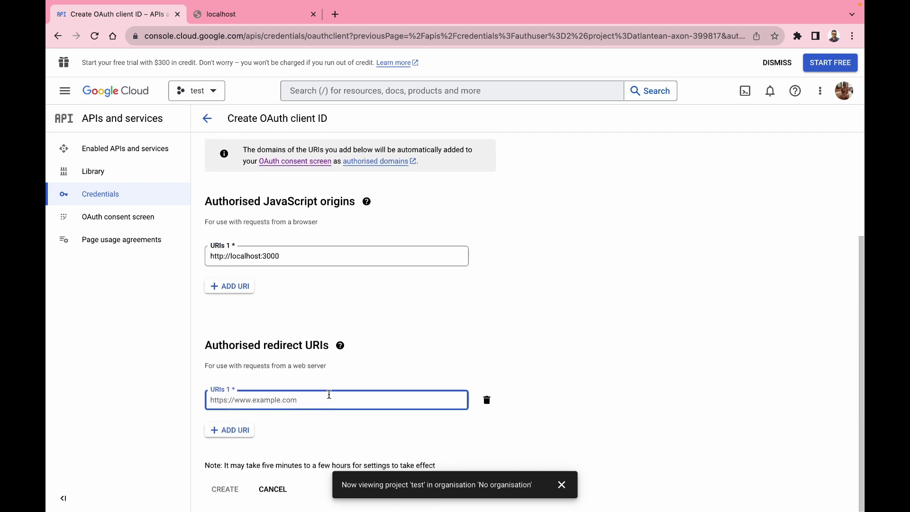
pyautogui.click(341, 345)
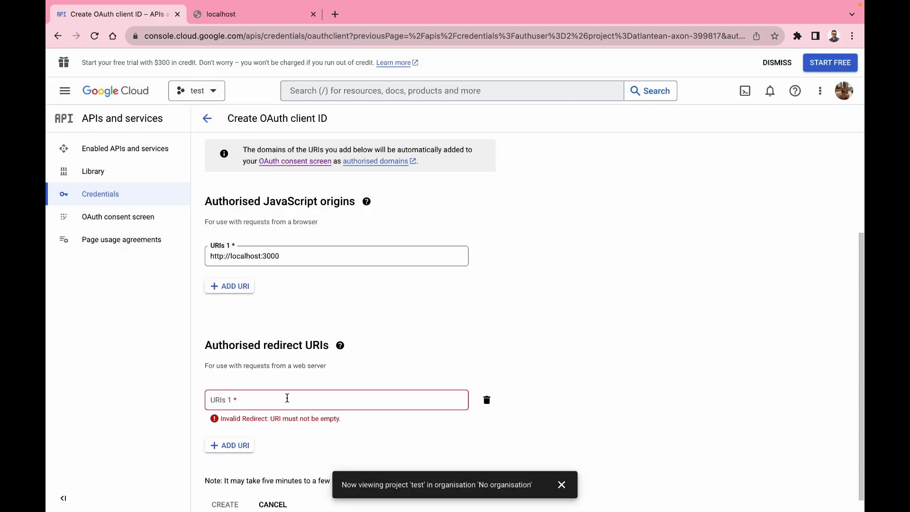
pyautogui.click(287, 398)
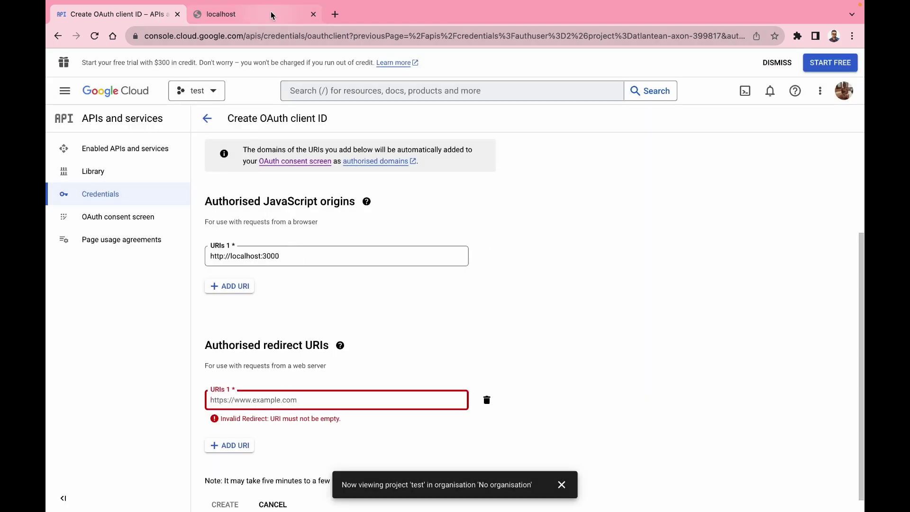
pyautogui.click(271, 14)
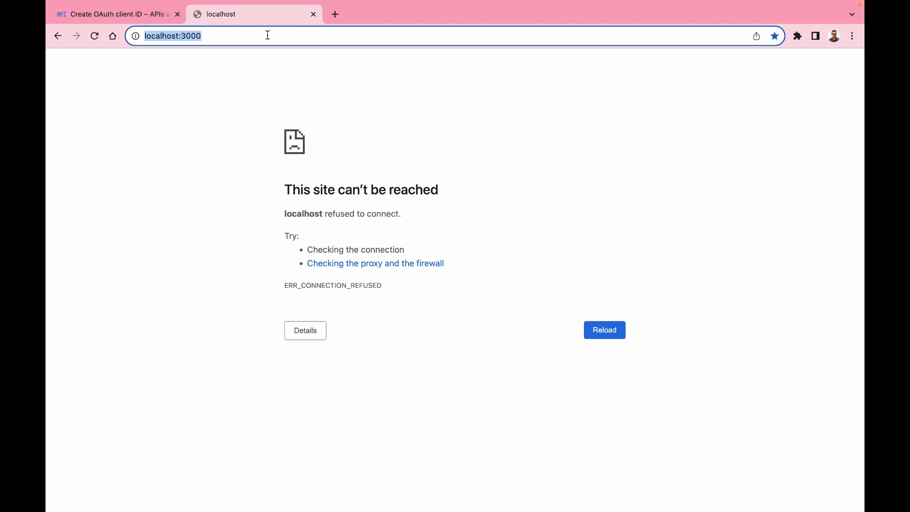
# - Search for nextauth and open the Google provider page in the NextAuth.js docs
pyautogui.write('nex')
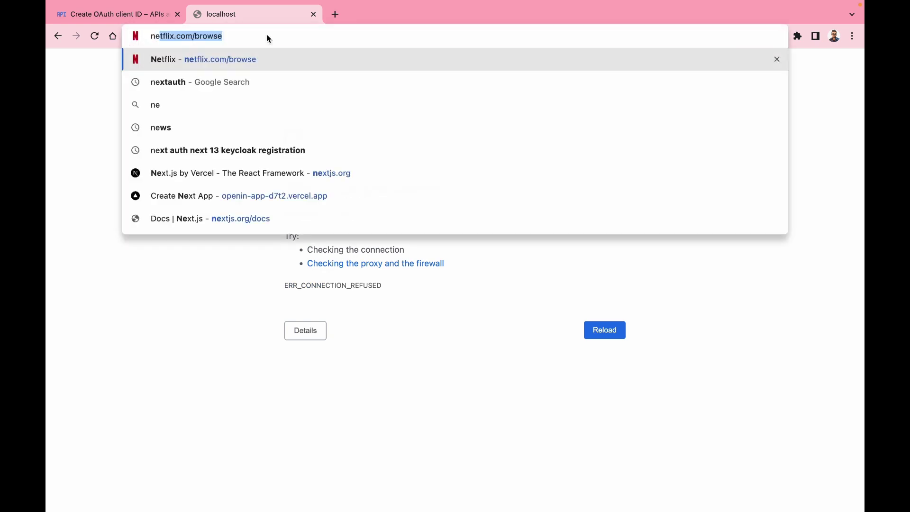
pyautogui.write('tau')
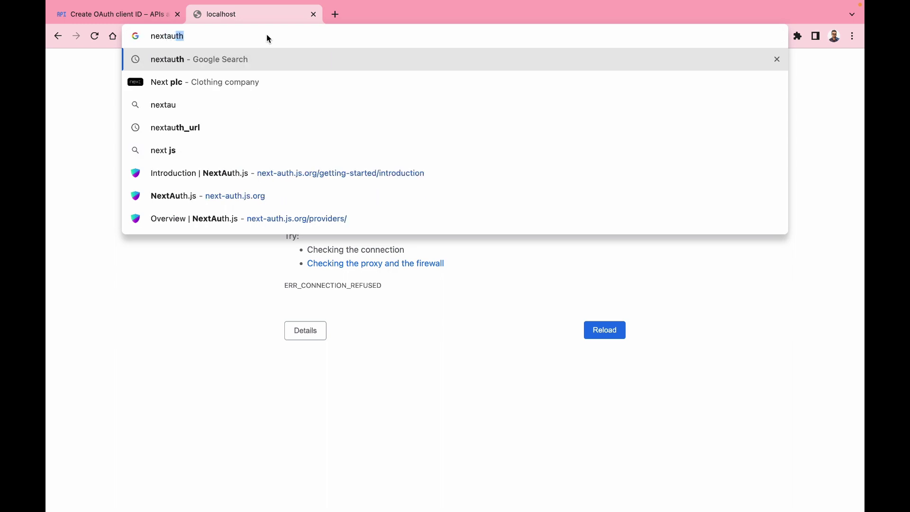
pyautogui.press('Return')
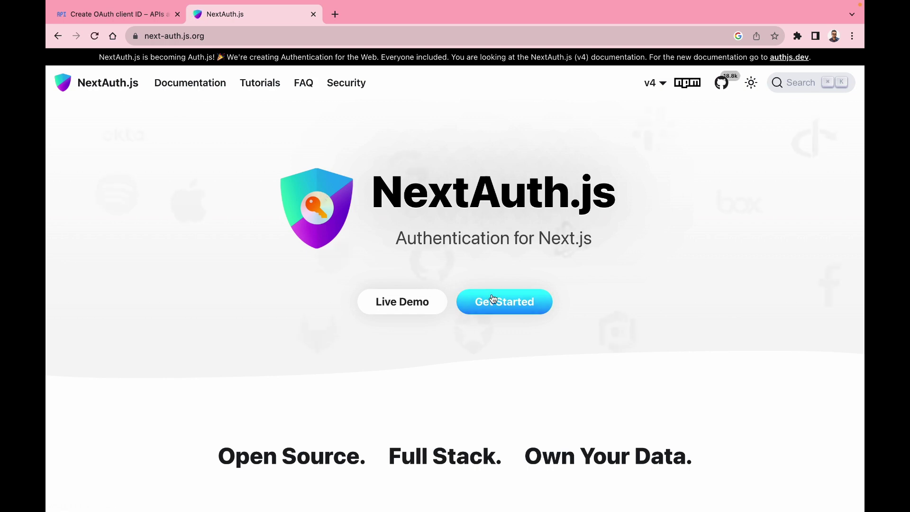
pyautogui.click(493, 301)
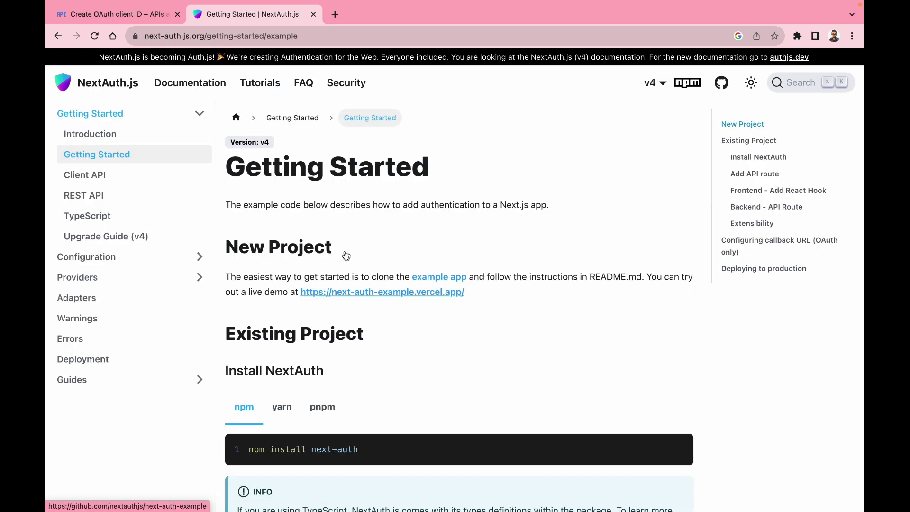
pyautogui.click(106, 280)
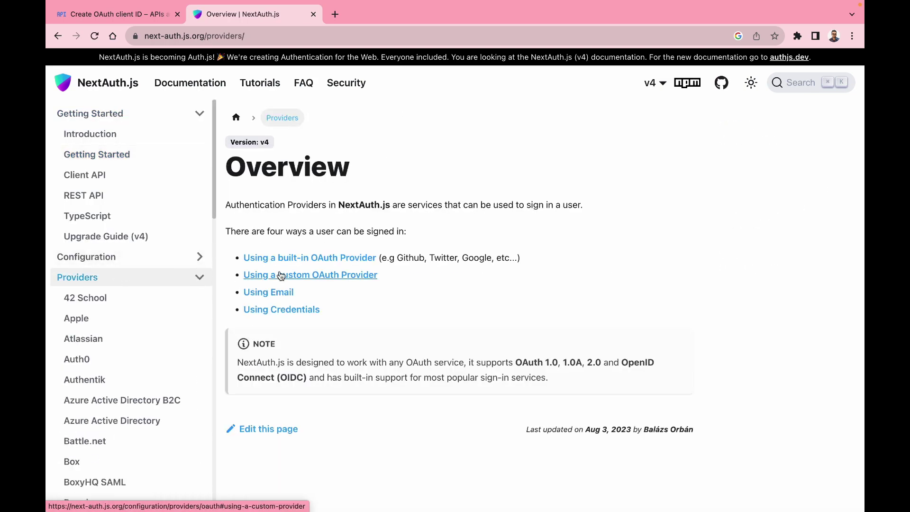
pyautogui.scroll(-5, 279, 256)
pyautogui.scroll(-5, 128, 231)
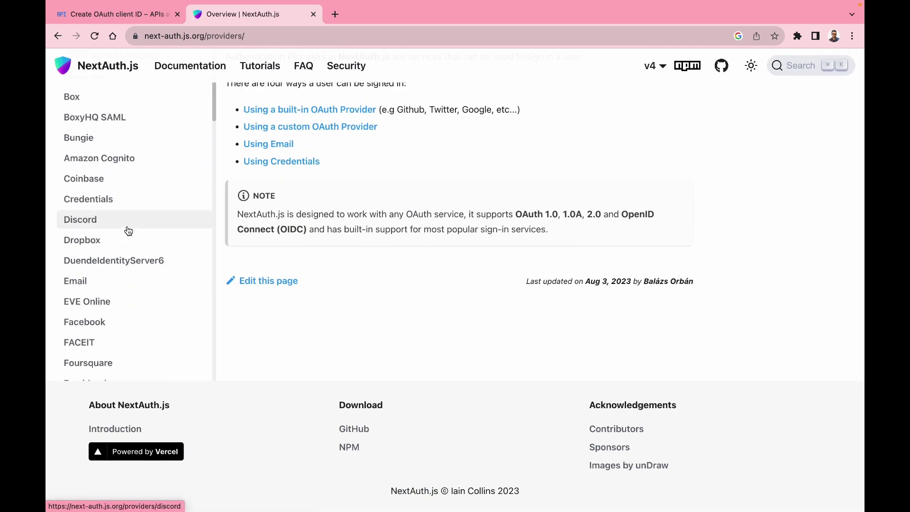
pyautogui.scroll(-5, 128, 231)
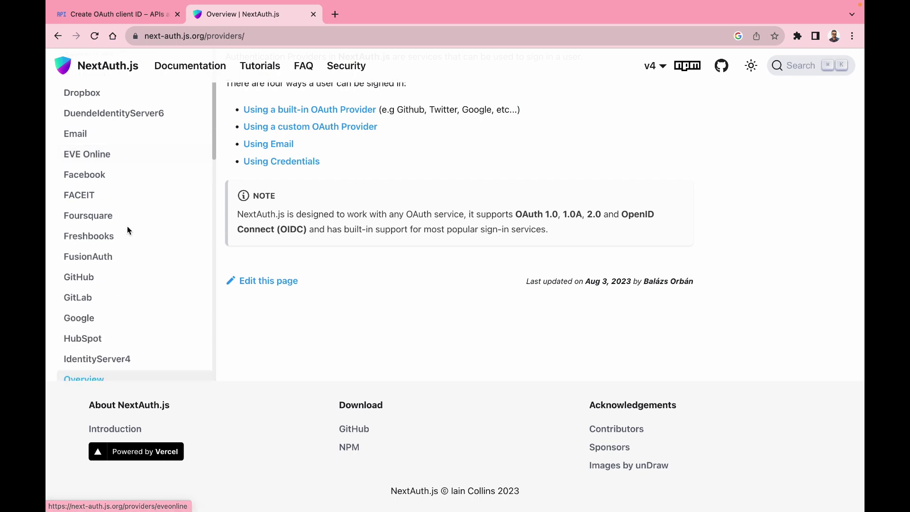
pyautogui.click(101, 275)
pyautogui.scroll(-2, 114, 334)
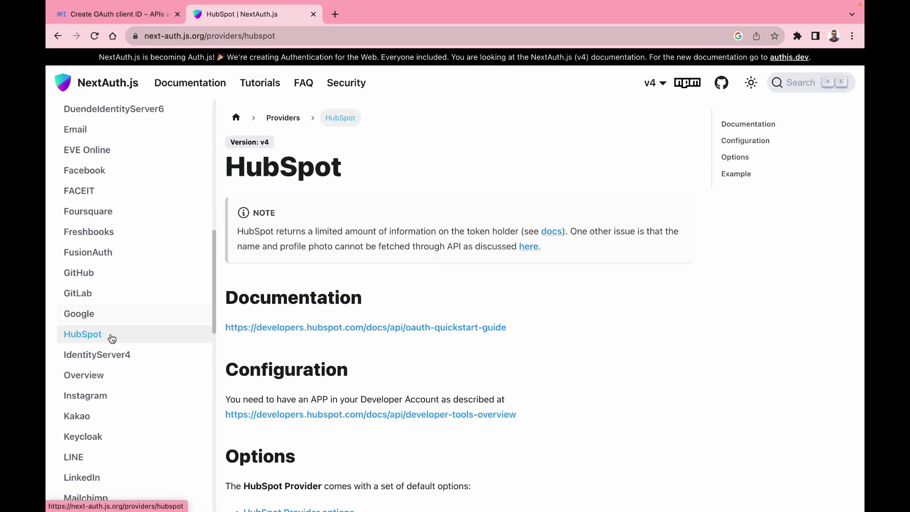
pyautogui.click(105, 312)
pyautogui.scroll(-3, 265, 248)
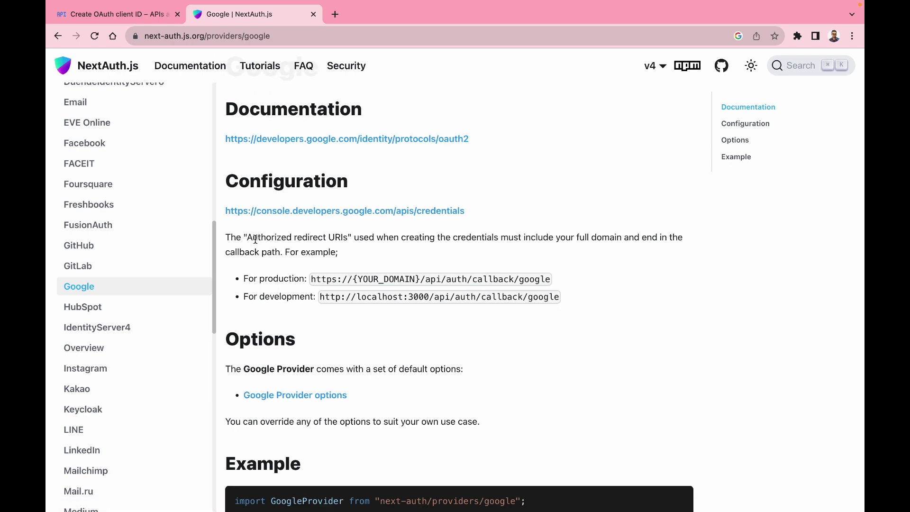
pyautogui.moveTo(253, 238); pyautogui.dragTo(331, 238)
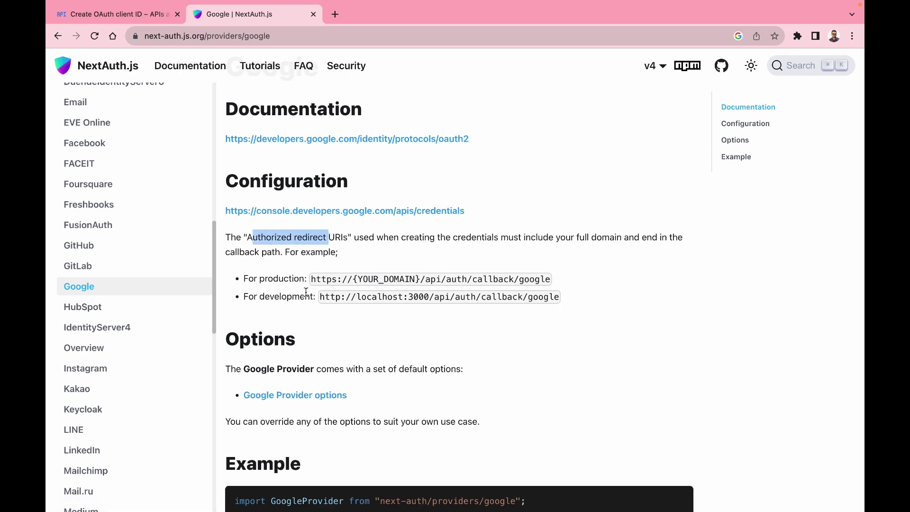
pyautogui.moveTo(320, 297); pyautogui.dragTo(558, 297)
pyautogui.hotkey('ctrl', 'c')
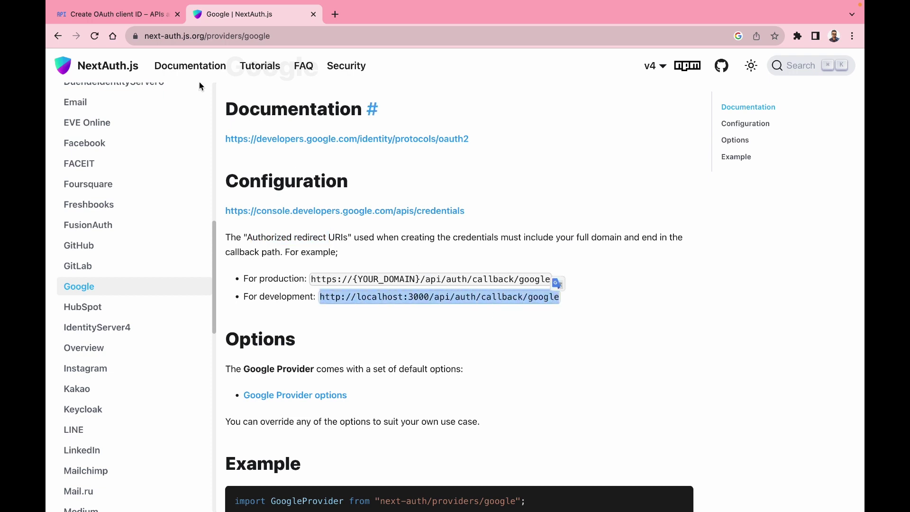
pyautogui.click(128, 14)
pyautogui.scroll(-1, 277, 271)
pyautogui.hotkey('ctrl', 'v')
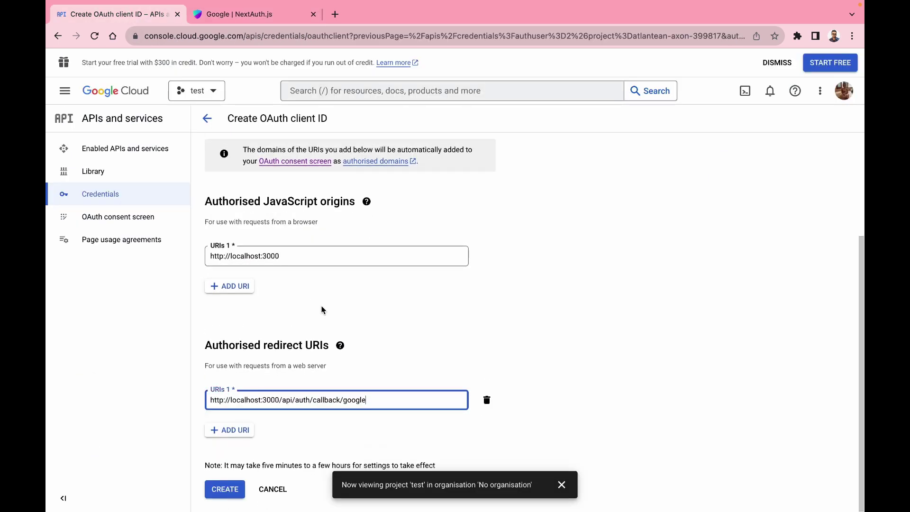
# - Create the next-app OAuth client to reveal its client ID and secret
pyautogui.moveTo(340, 345)
pyautogui.click(344, 444)
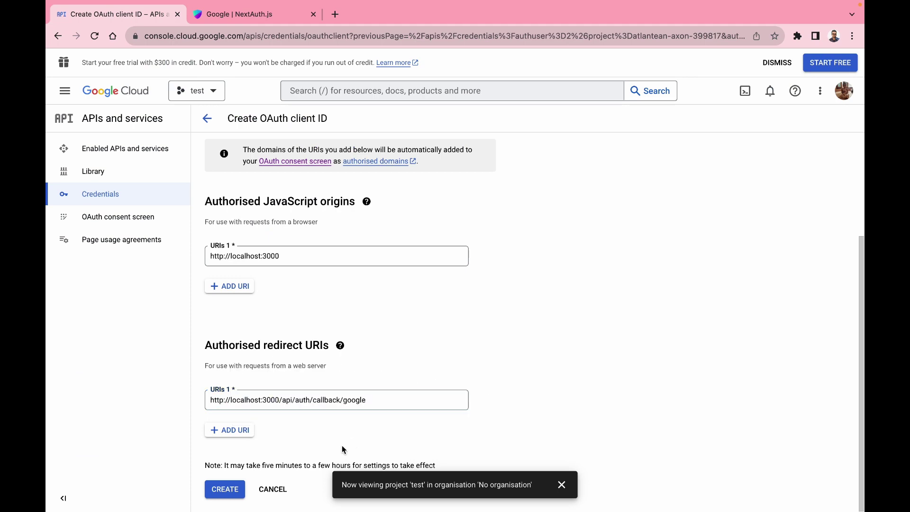
pyautogui.click(222, 490)
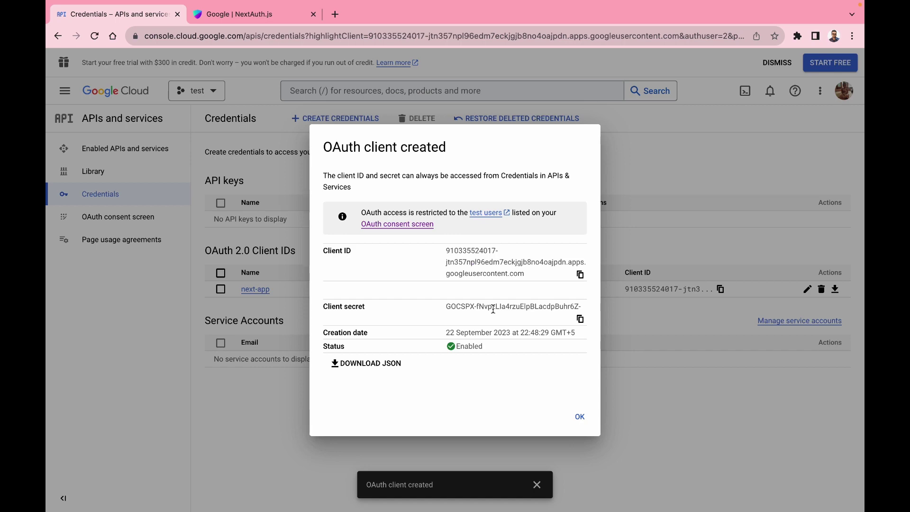
pyautogui.click(259, 15)
pyautogui.scroll(-5, 368, 332)
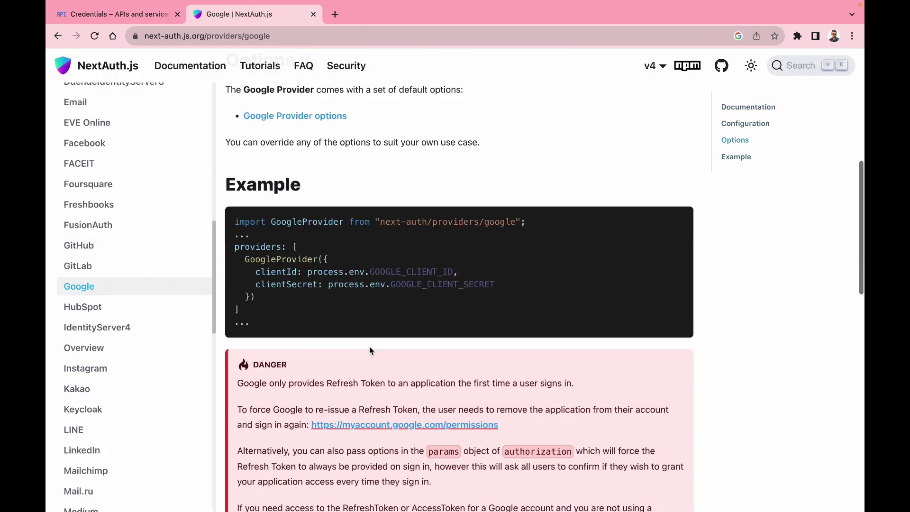
pyautogui.scroll(-2, 369, 349)
pyautogui.moveTo(256, 223); pyautogui.dragTo(528, 240)
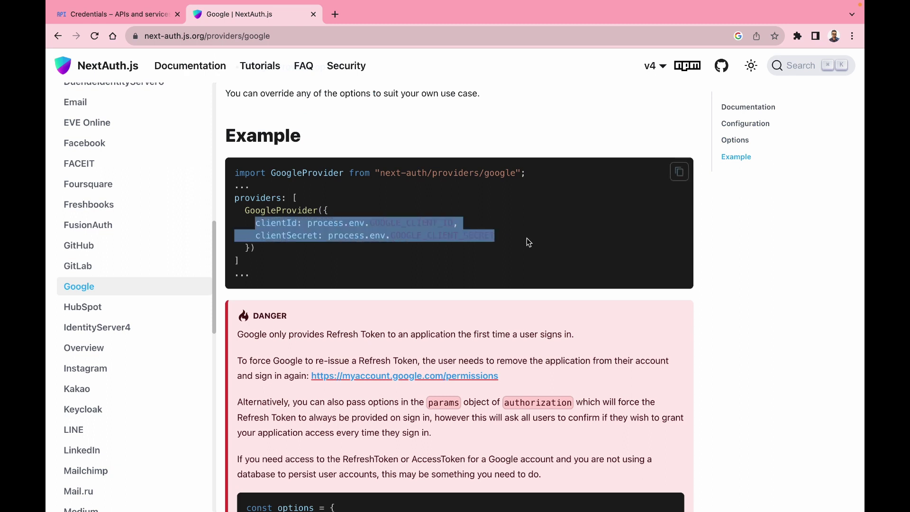
pyautogui.click(486, 250)
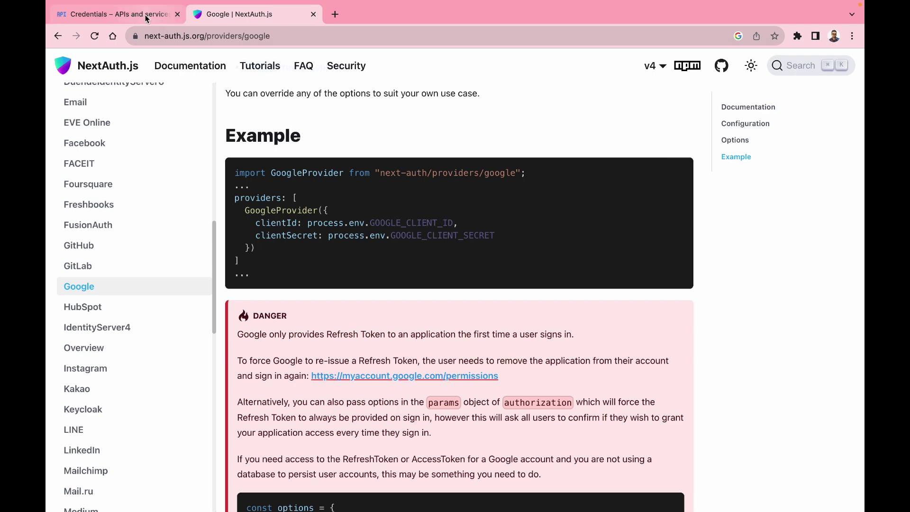
pyautogui.click(116, 14)
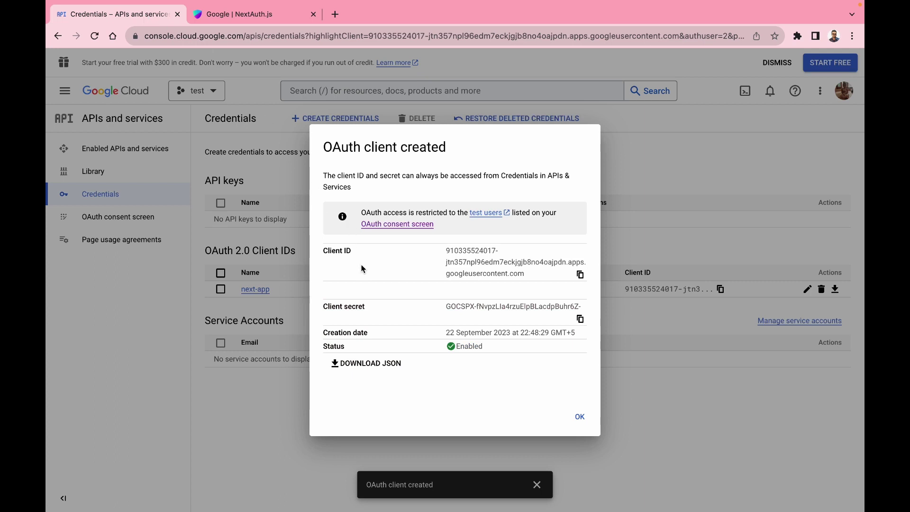